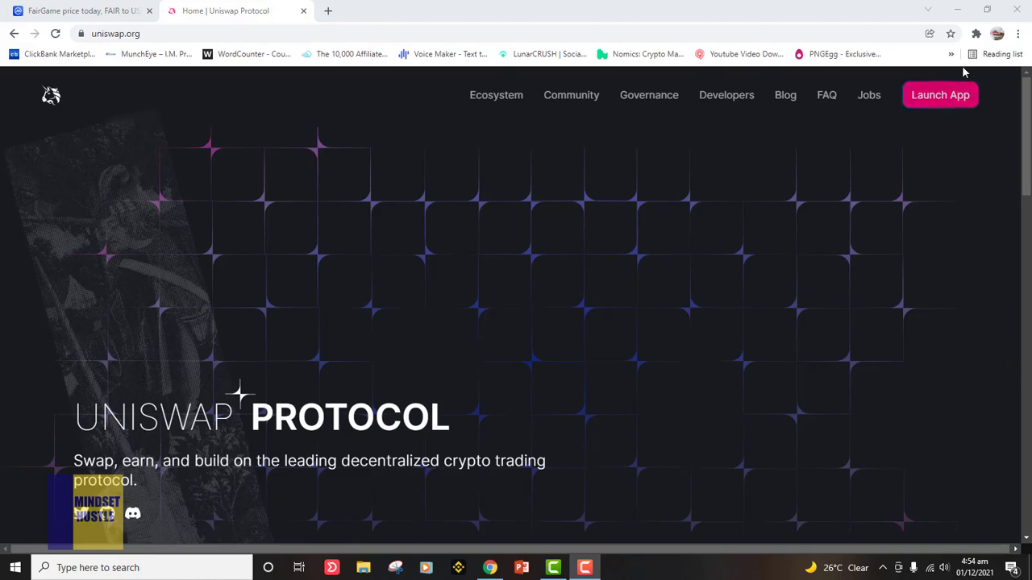
Pin the MetaMask extension to the browser toolbar and close the extensions list
click(974, 35)
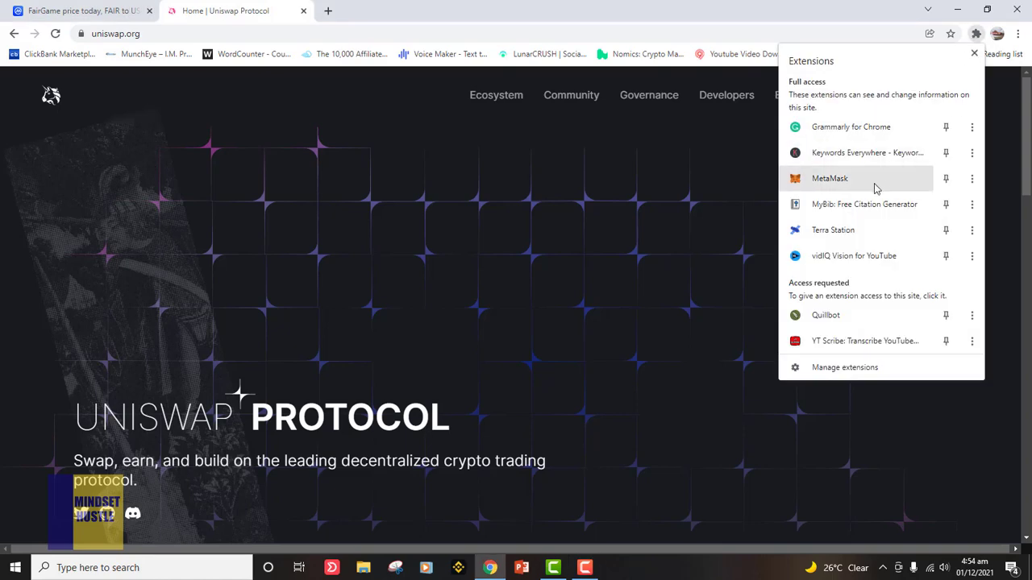
click(946, 178)
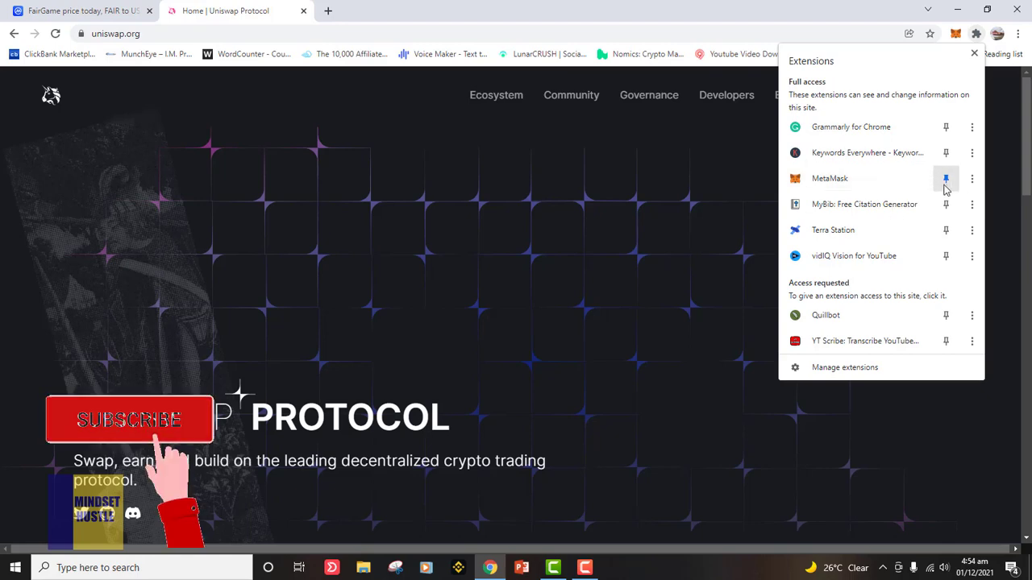
click(640, 231)
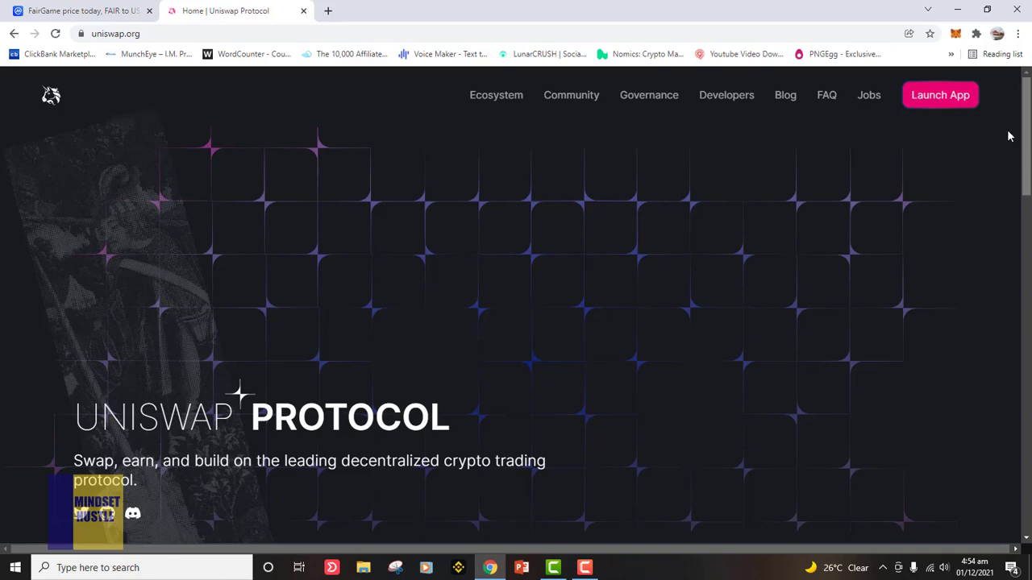
Launch the Uniswap app and connect it to Account 1 of the MetaMask wallet
click(927, 105)
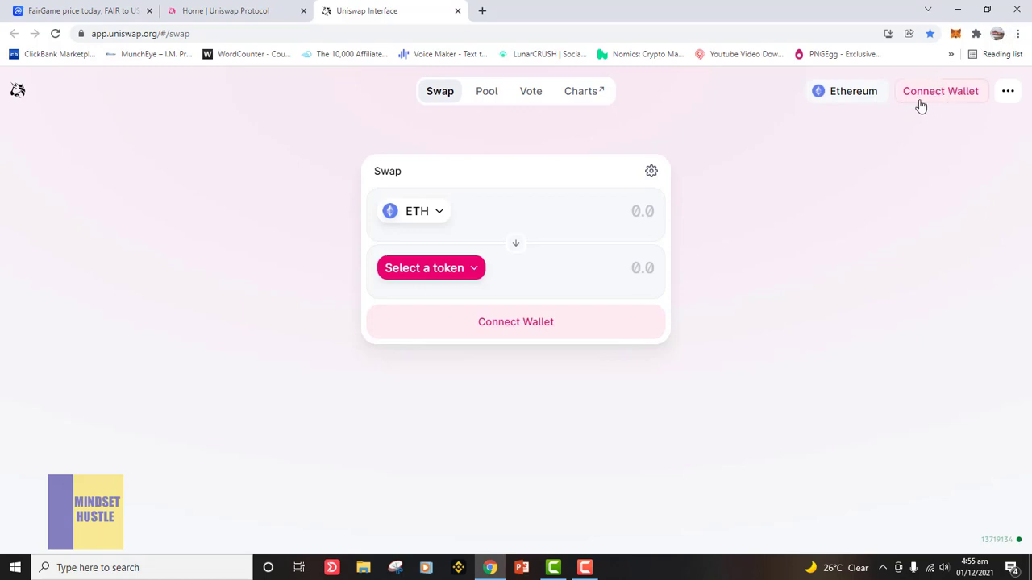
click(507, 326)
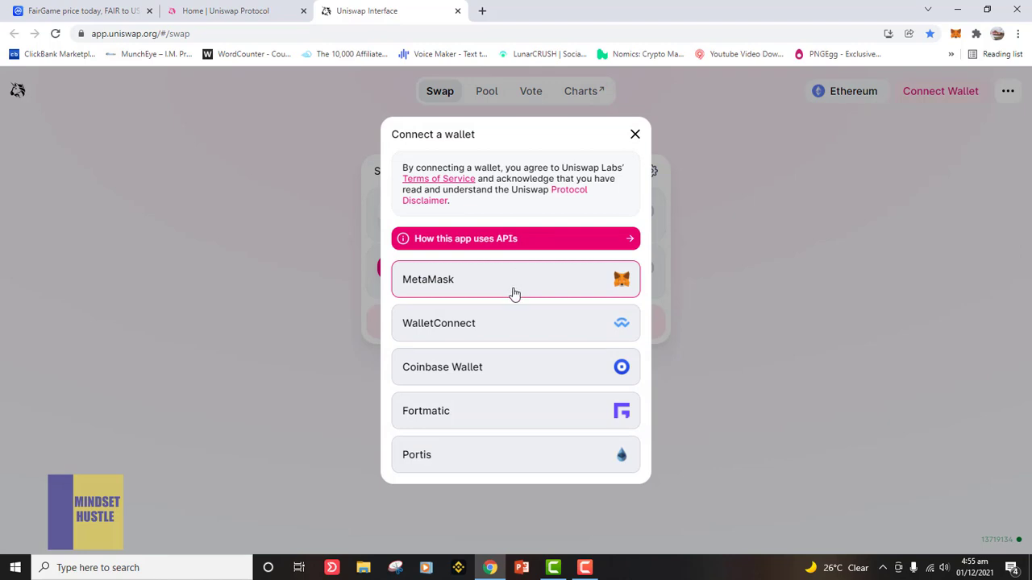
click(513, 294)
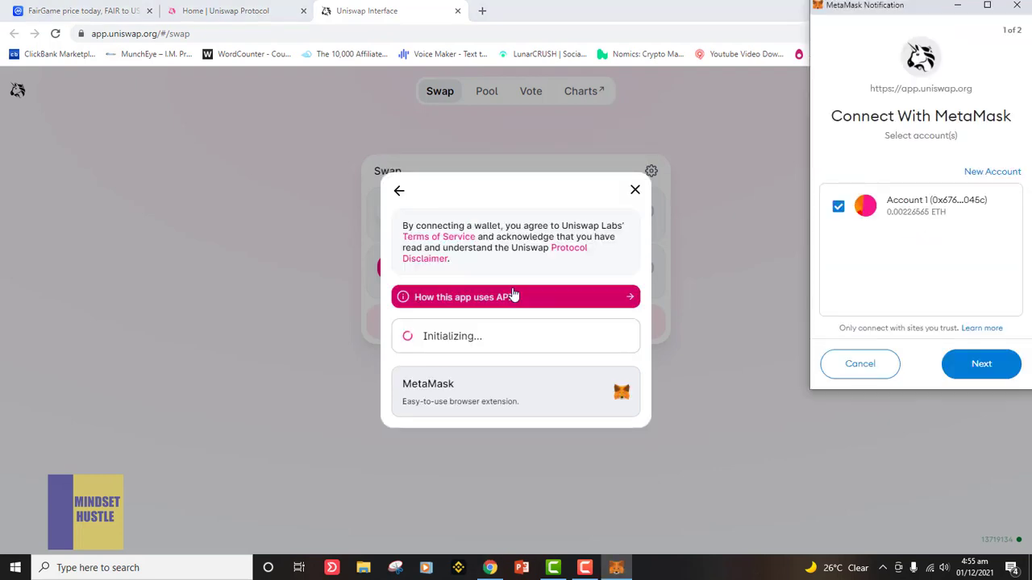
click(970, 366)
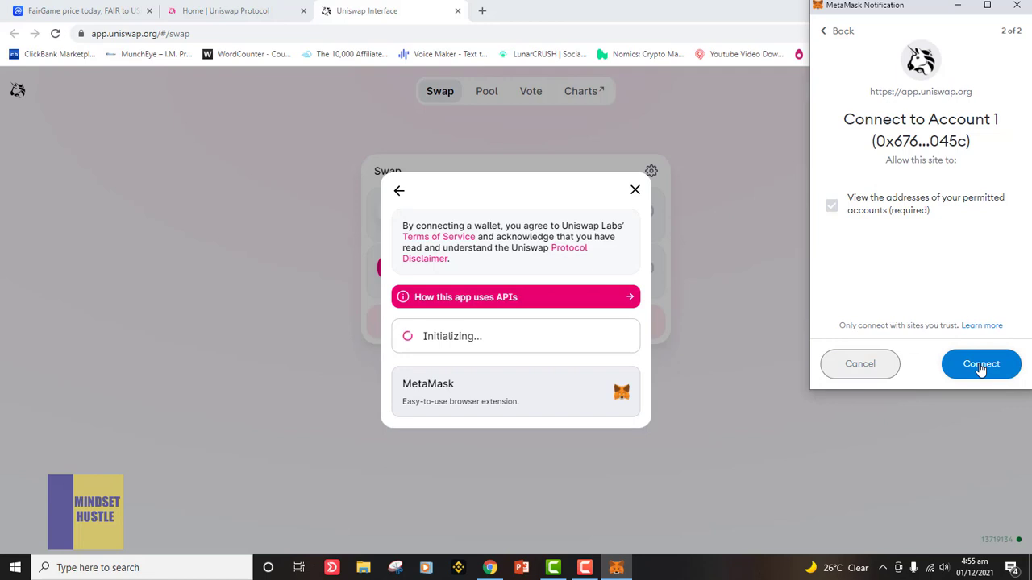
click(980, 364)
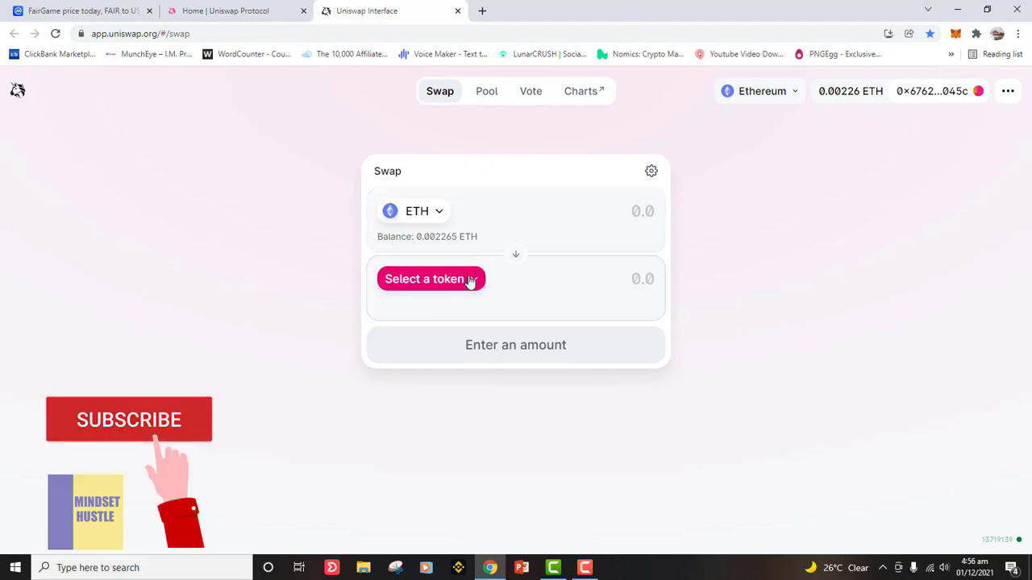
Open the token selection for the swap's receiving side, search it for "fair", and clear the search
click(438, 279)
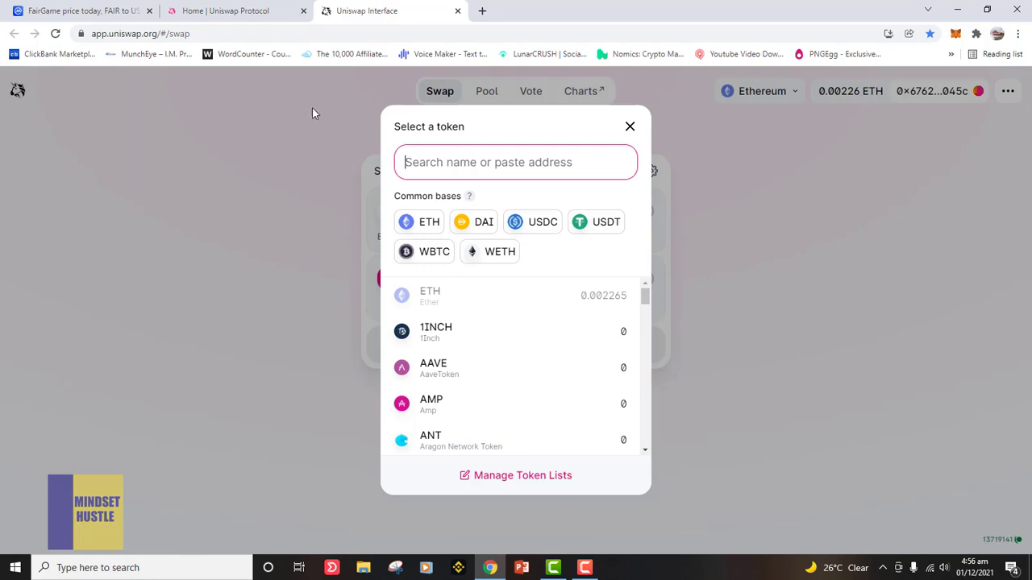
click(91, 12)
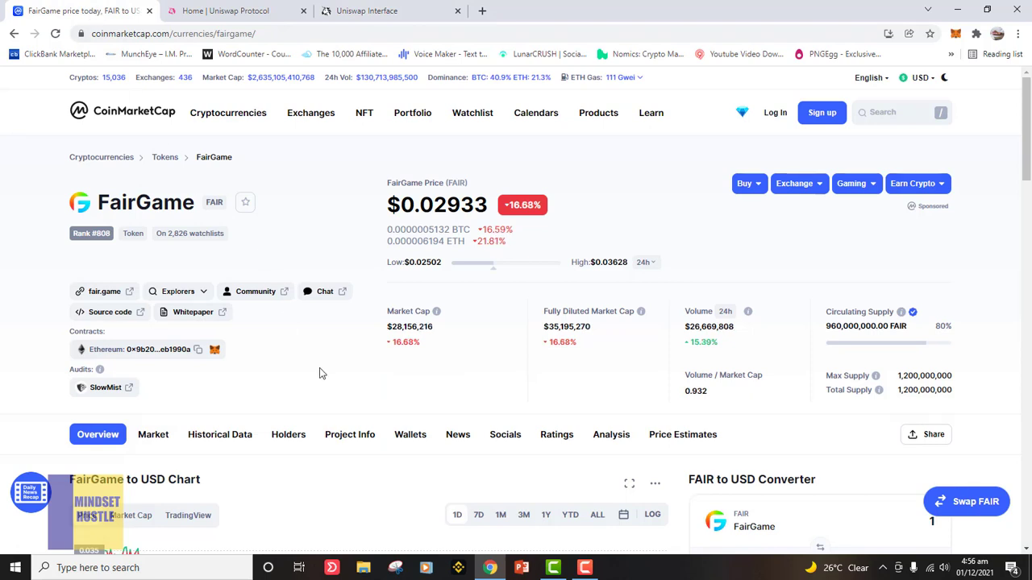
click(199, 15)
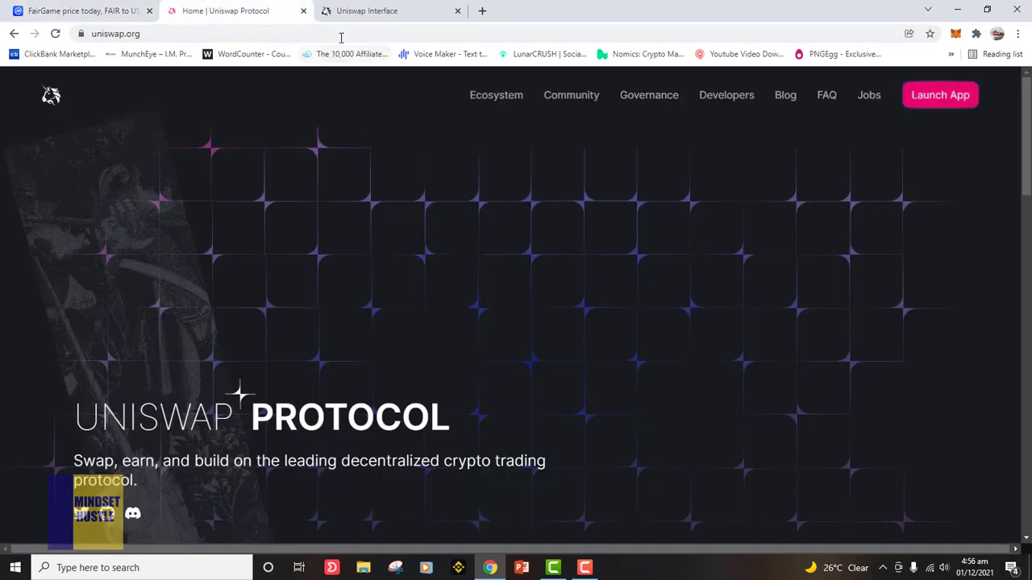
click(355, 15)
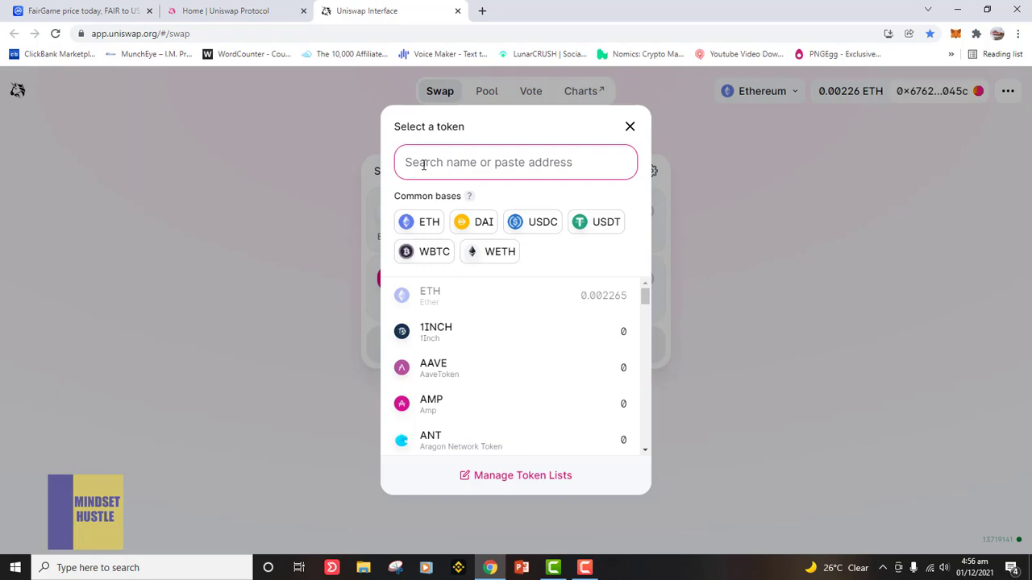
text(fair)
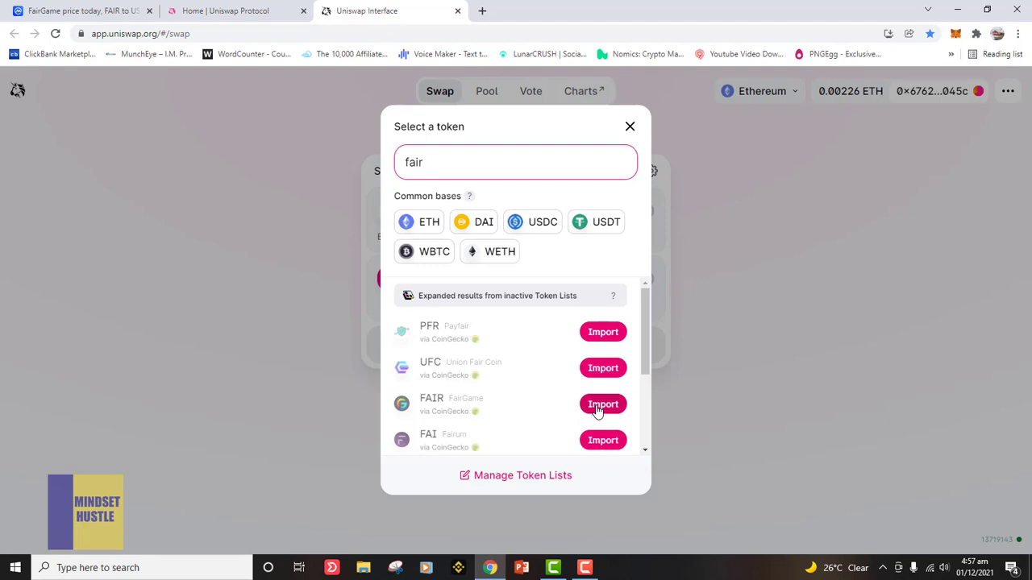
key(BackSpace)
key(BackSpace)
key(BackSpace)
key(BackSpace)
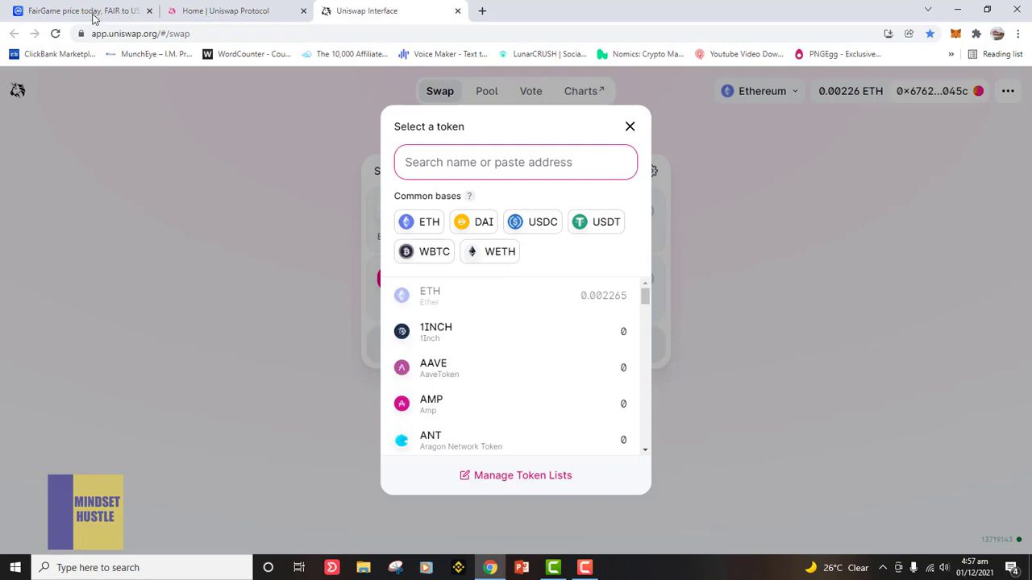
Copy FairGame's Ethereum contract address from CoinMarketCap and use it in Uniswap to import FAIR as the token to receive
click(93, 13)
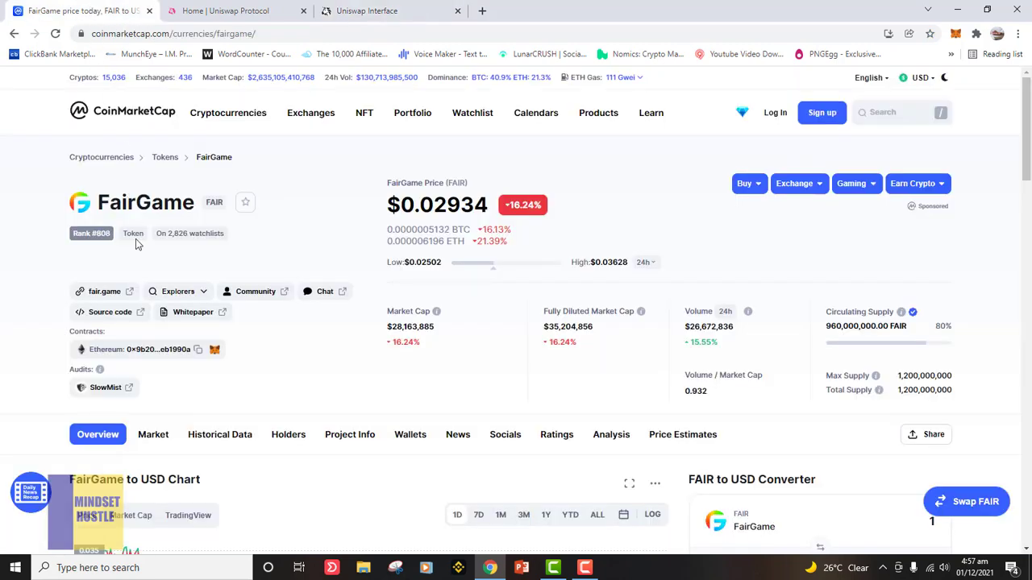
click(199, 351)
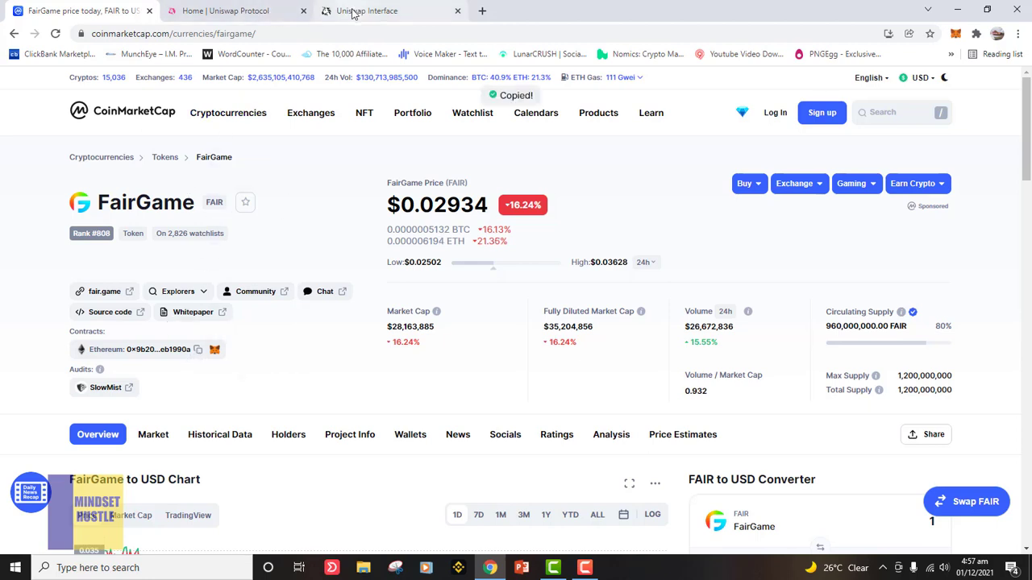
click(353, 12)
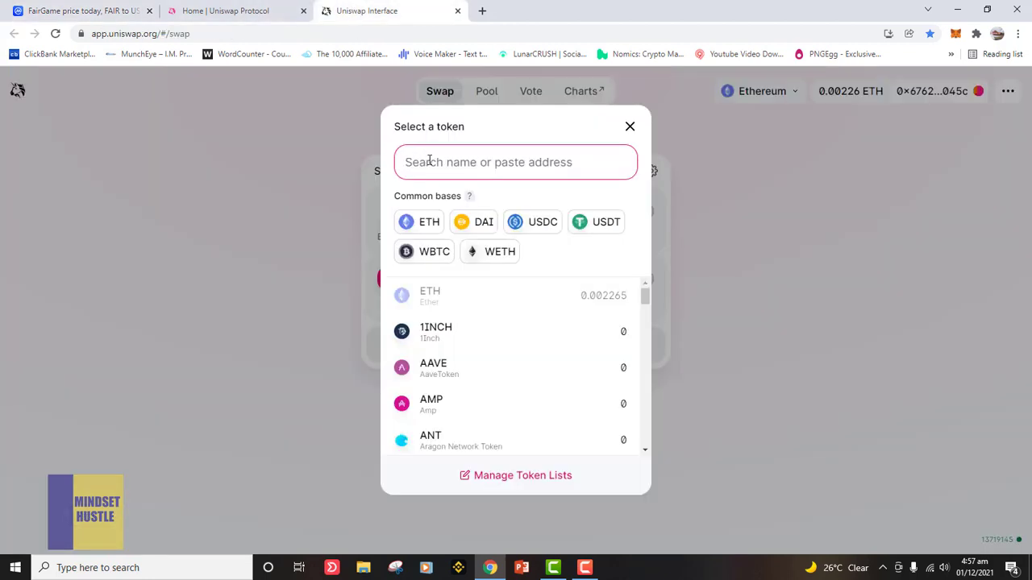
key(ctrl+v)
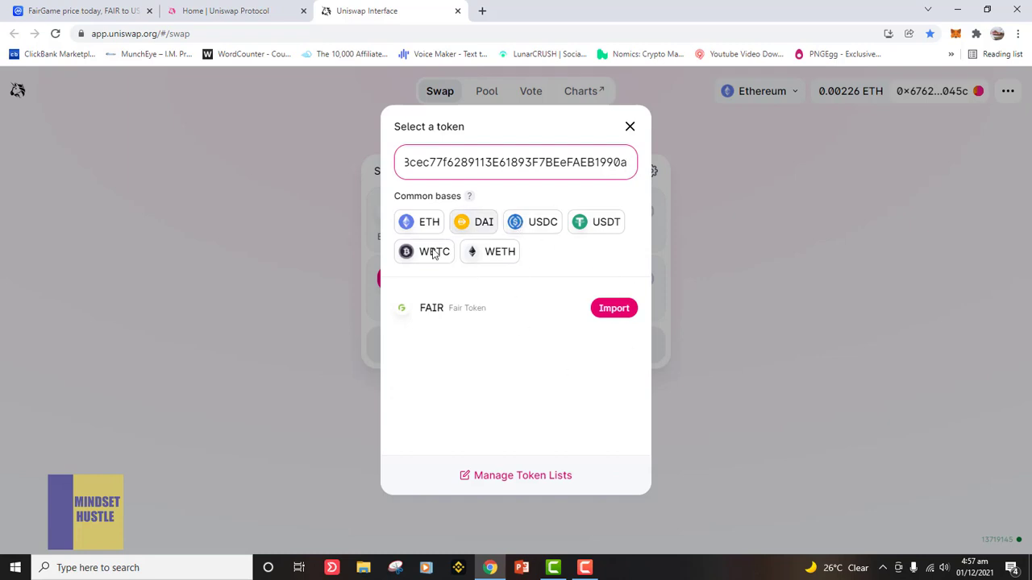
click(614, 308)
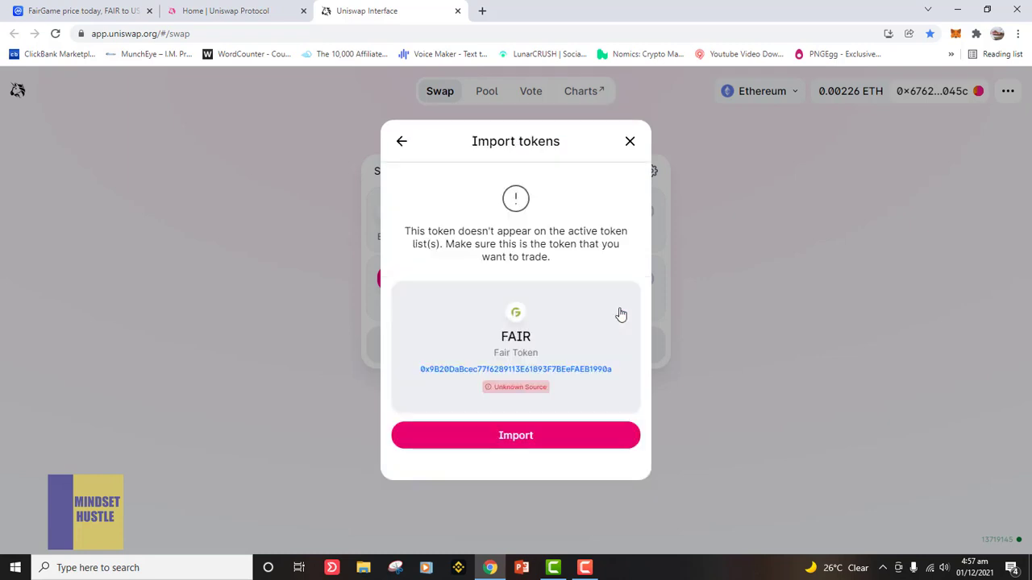
click(521, 443)
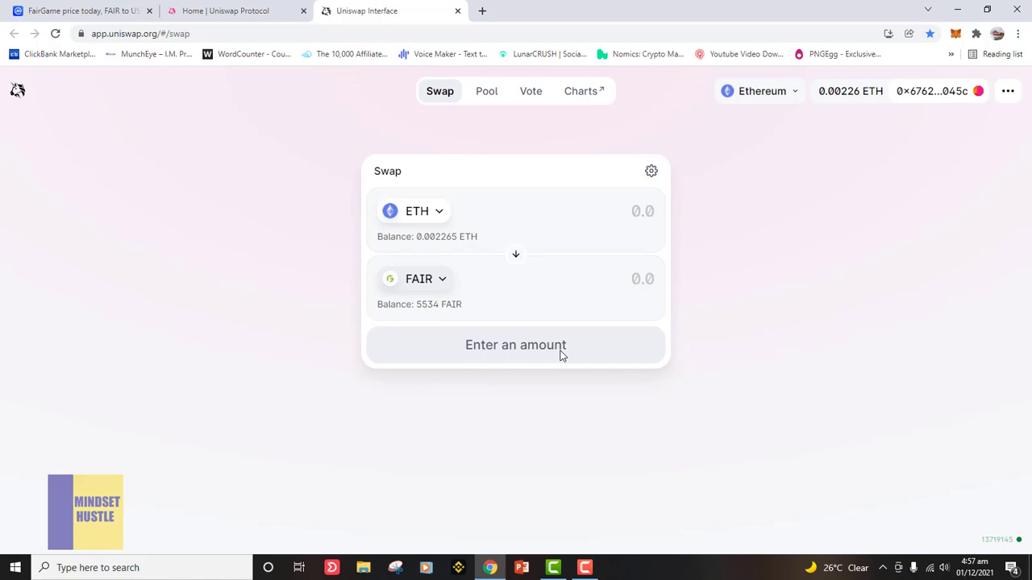
Set the ETH amount to swap to 0.001, preview the swap details, and close the preview without confirming
click(628, 214)
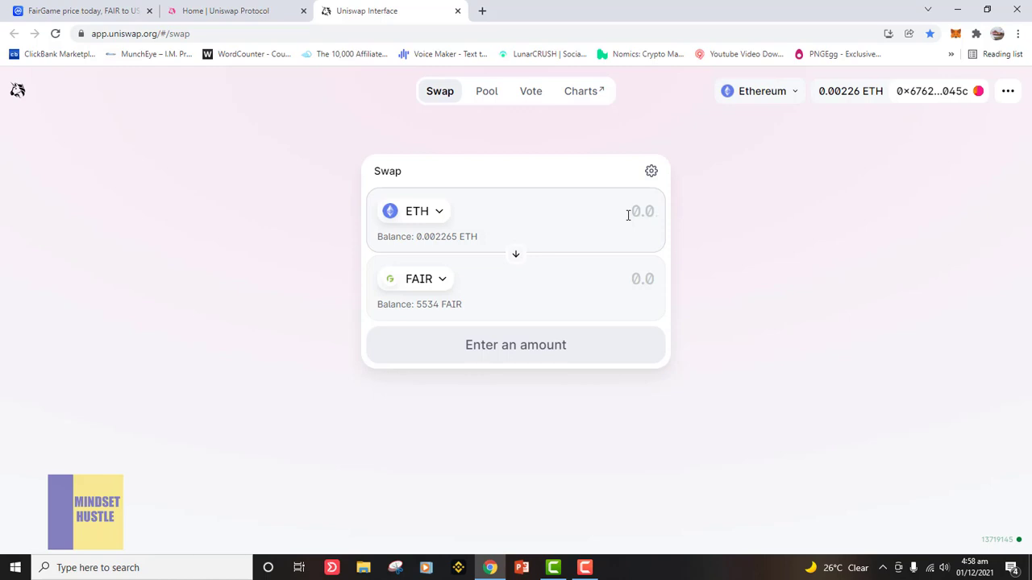
text(0.001)
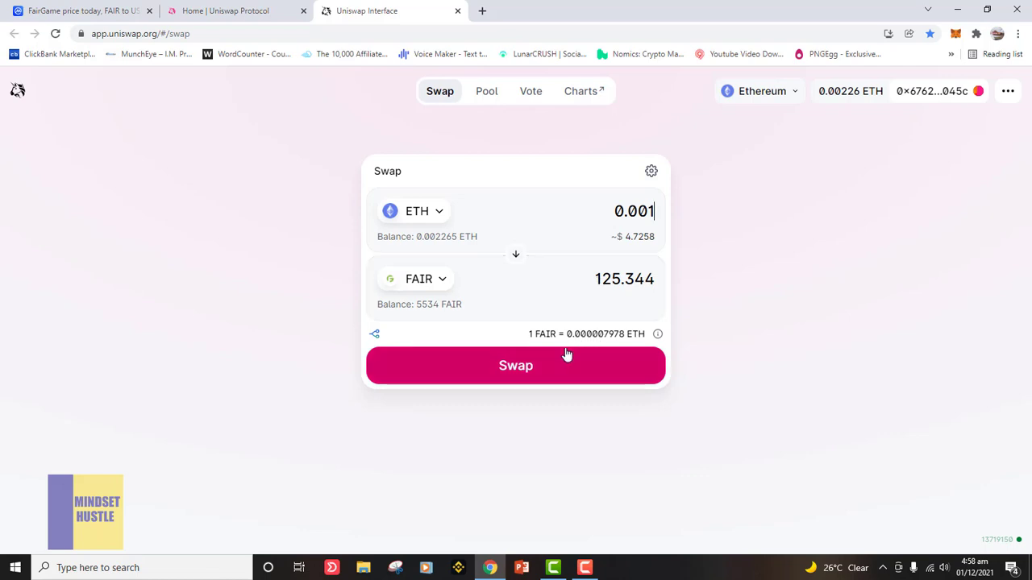
click(511, 374)
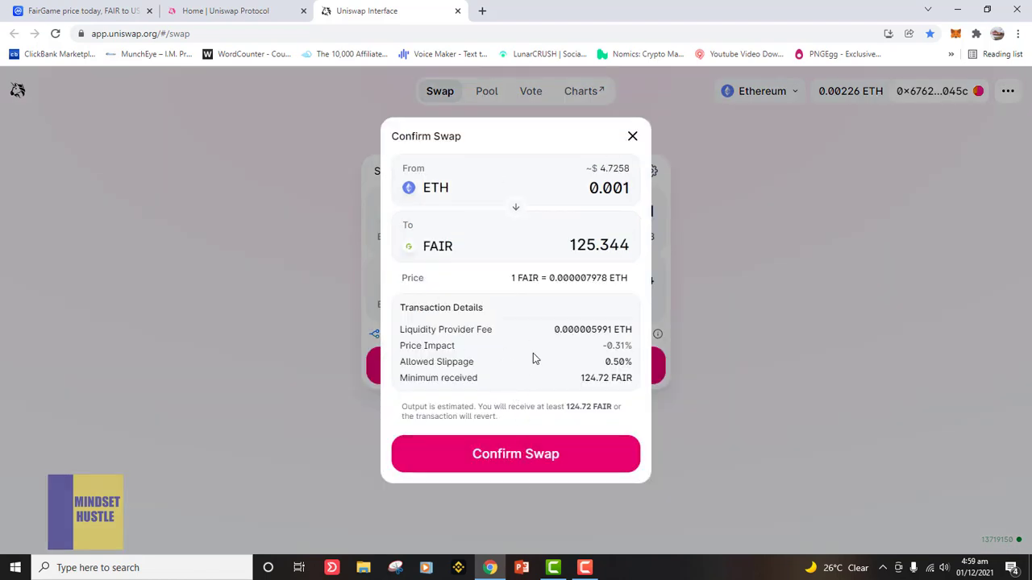
click(630, 136)
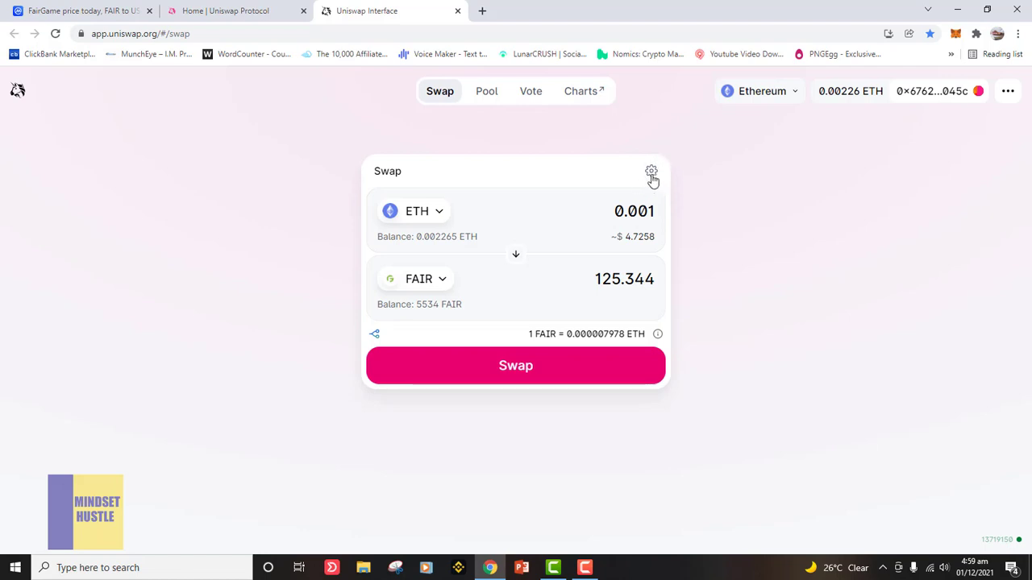
Check the slippage tolerance in the swap's transaction settings and close the settings
click(652, 172)
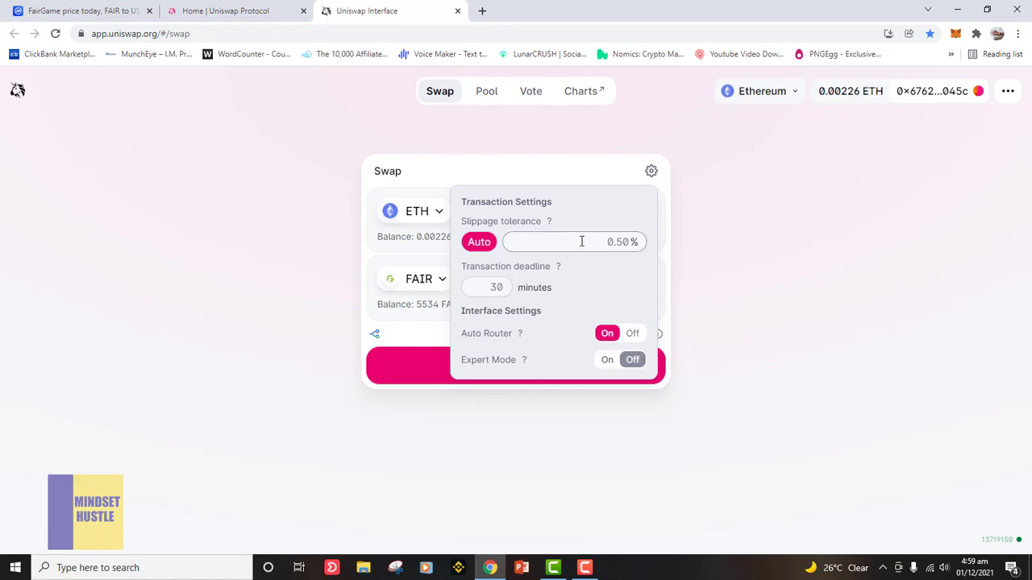
click(621, 242)
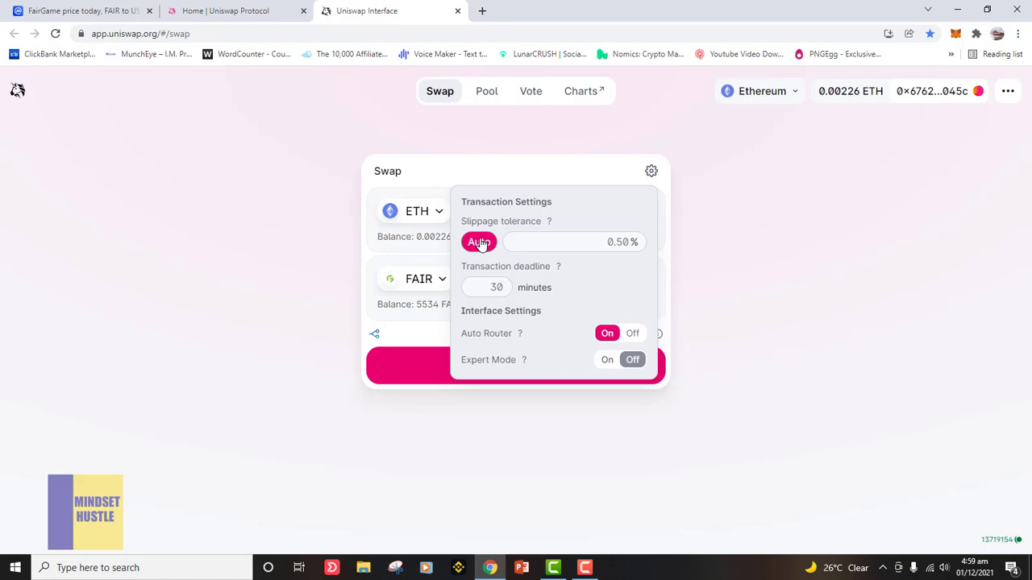
click(419, 338)
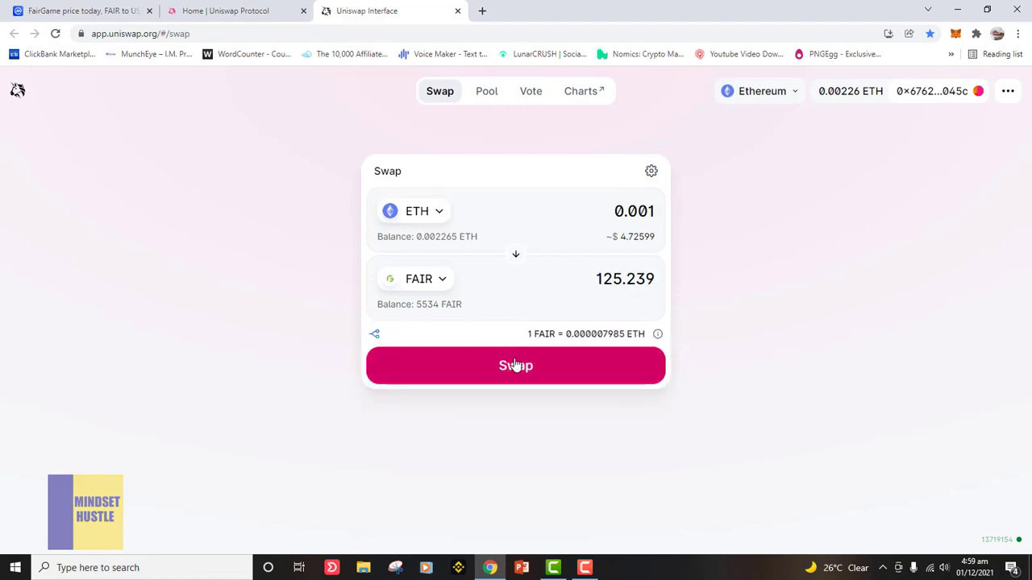
Confirm the swap of 0.001 ETH for FAIR and examine the estimated gas fee and total in the MetaMask request
click(524, 367)
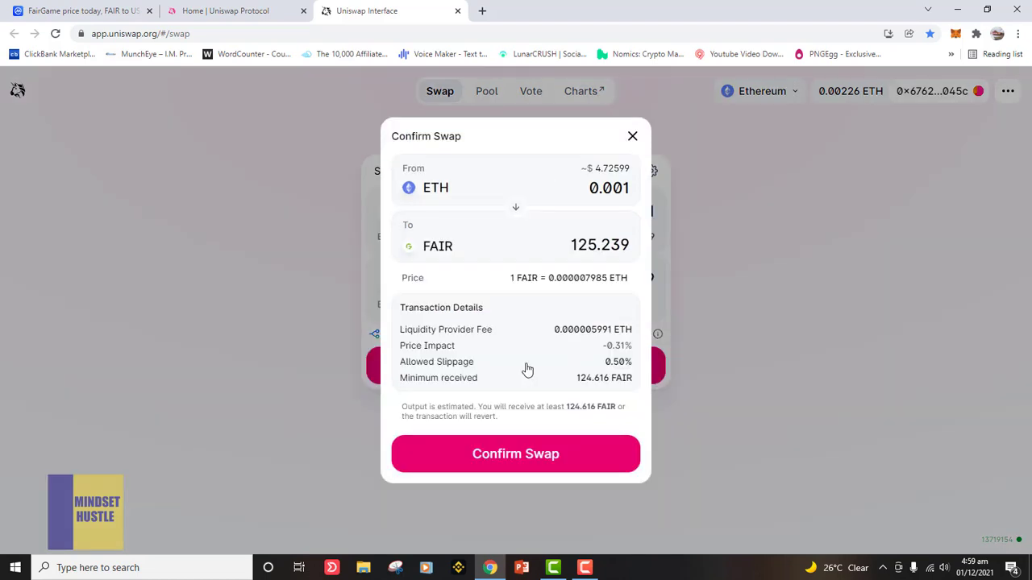
click(508, 457)
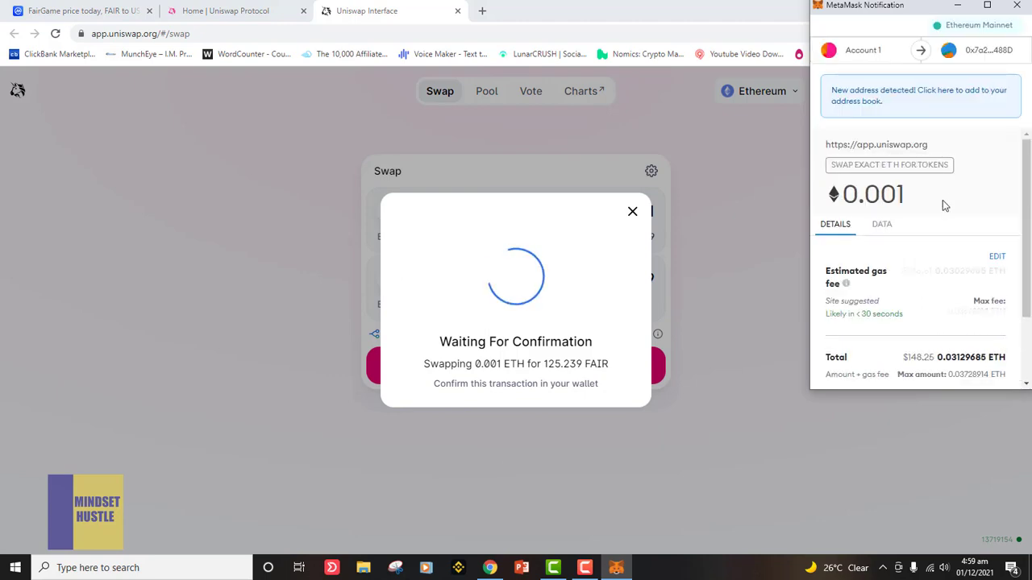
scroll(942, 211, down, 1)
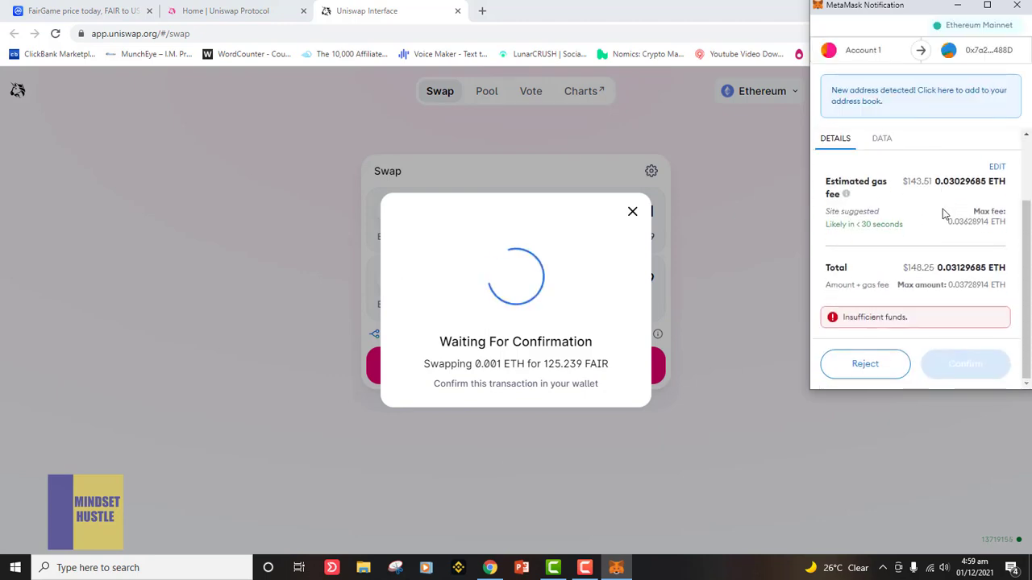
scroll(939, 216, up, 1)
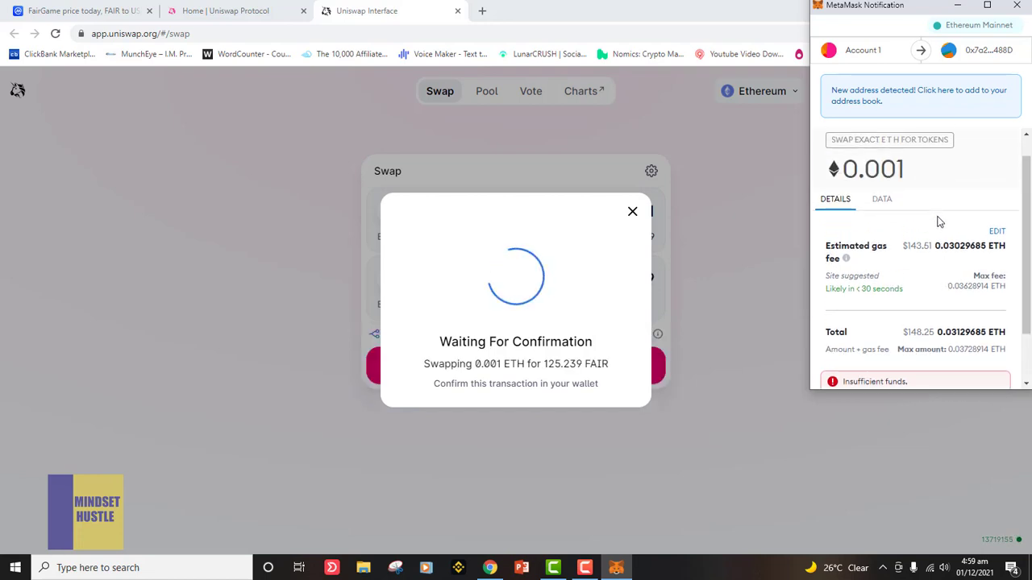
scroll(915, 264, down, 1)
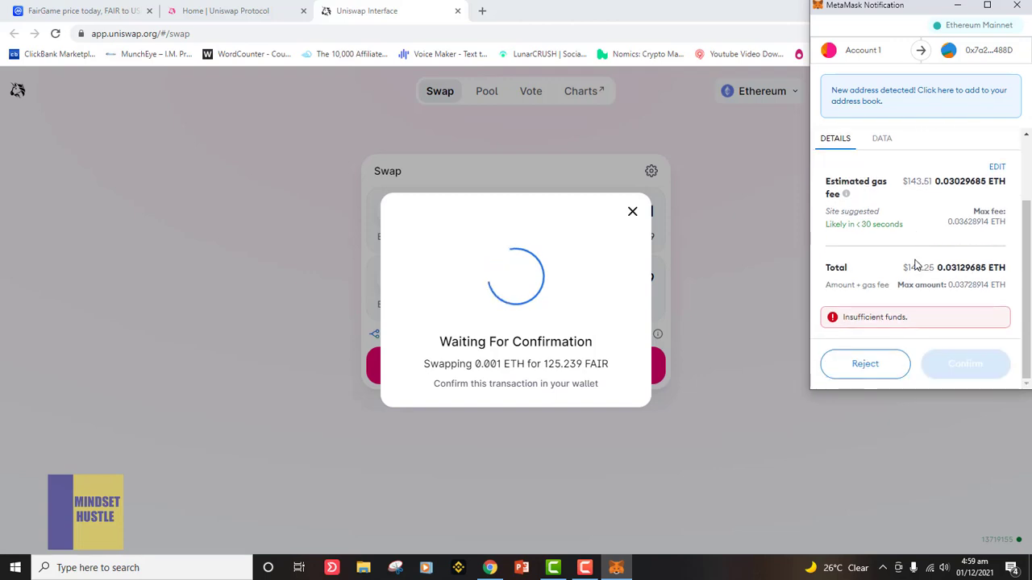
scroll(915, 264, up, 1)
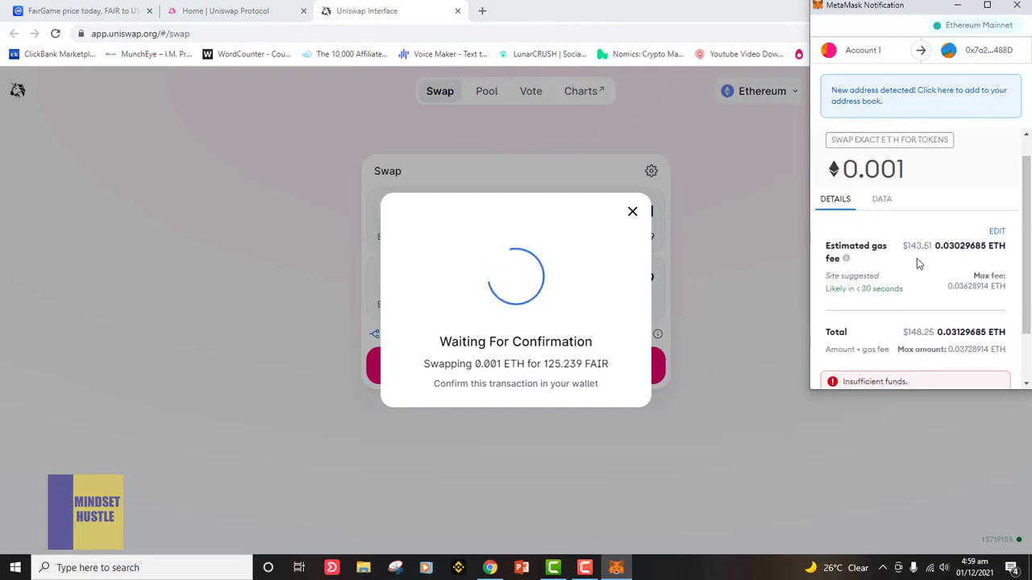
drag(905, 248, 927, 246)
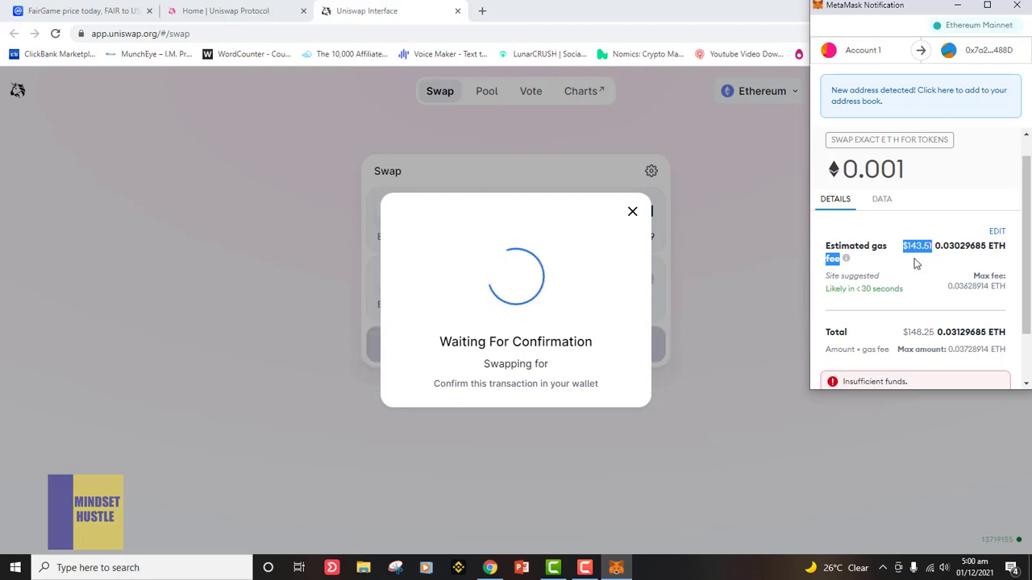
click(917, 258)
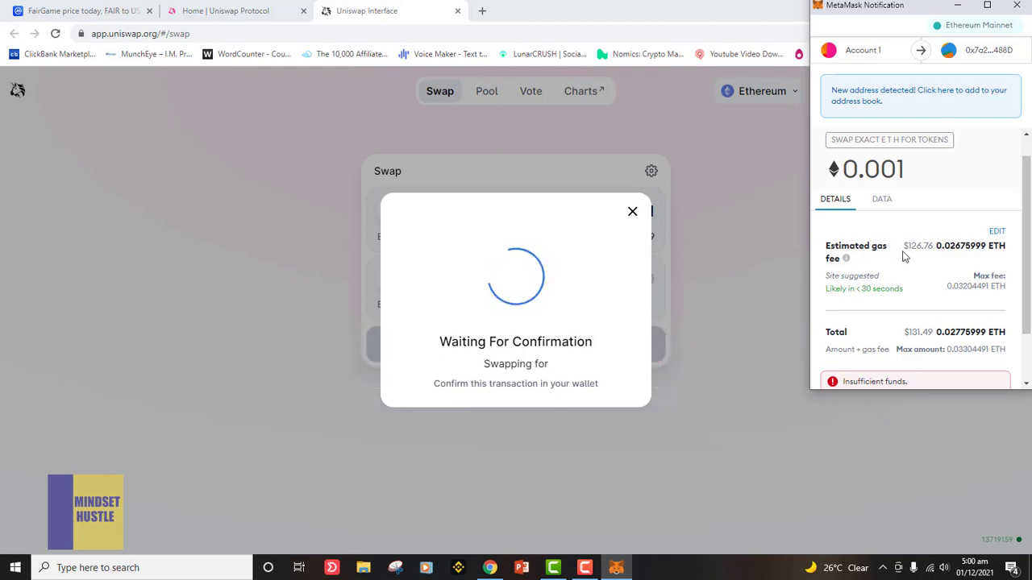
Reject the 0.001 ETH swap request in MetaMask and dismiss the transaction dialog in Uniswap
scroll(904, 257, down, 1)
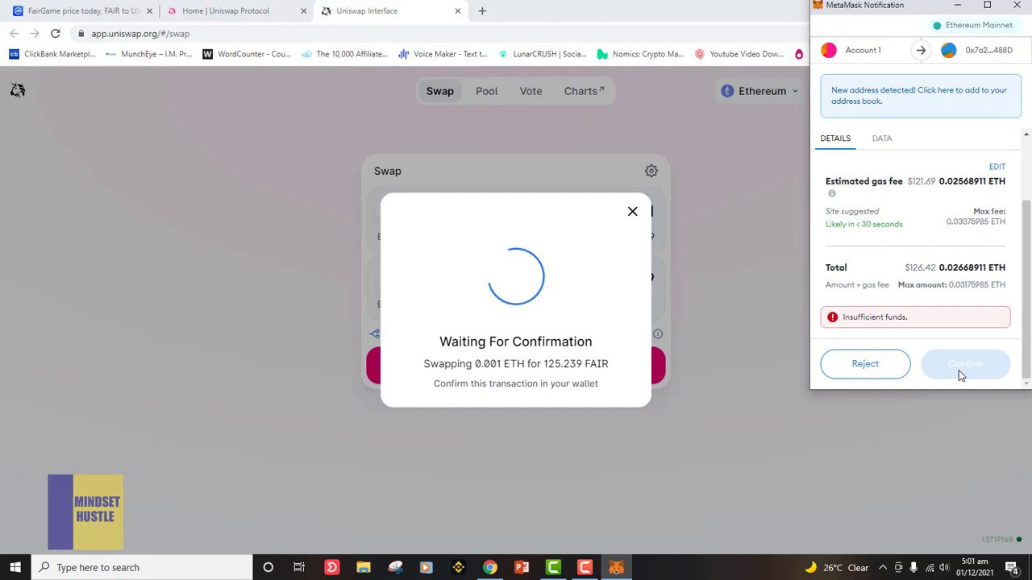
click(866, 363)
click(516, 370)
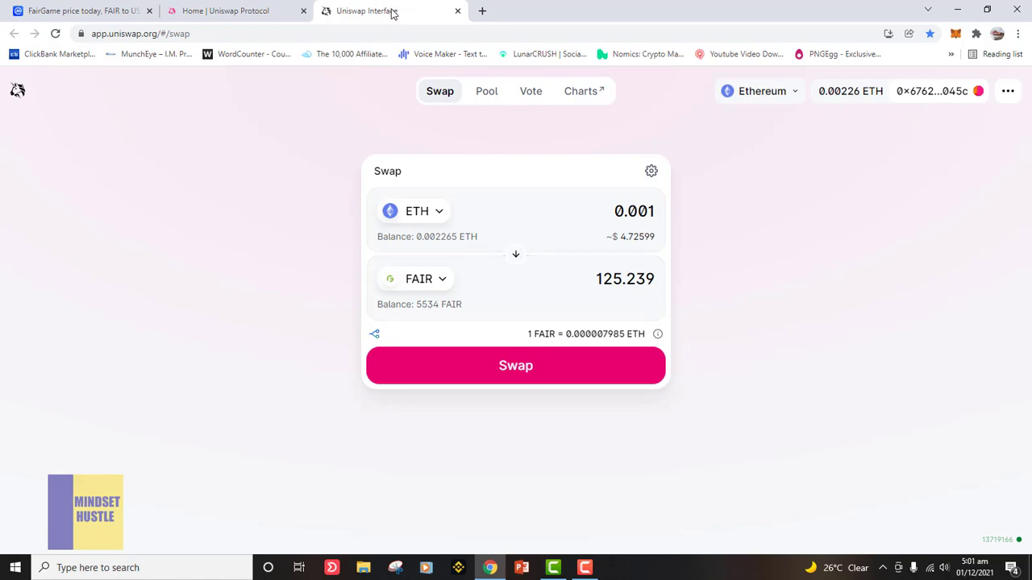
Choose USDT in place of ETH, reverse the swap direction to sell FAIR for USDT, and use the maximum FAIR balance
click(411, 212)
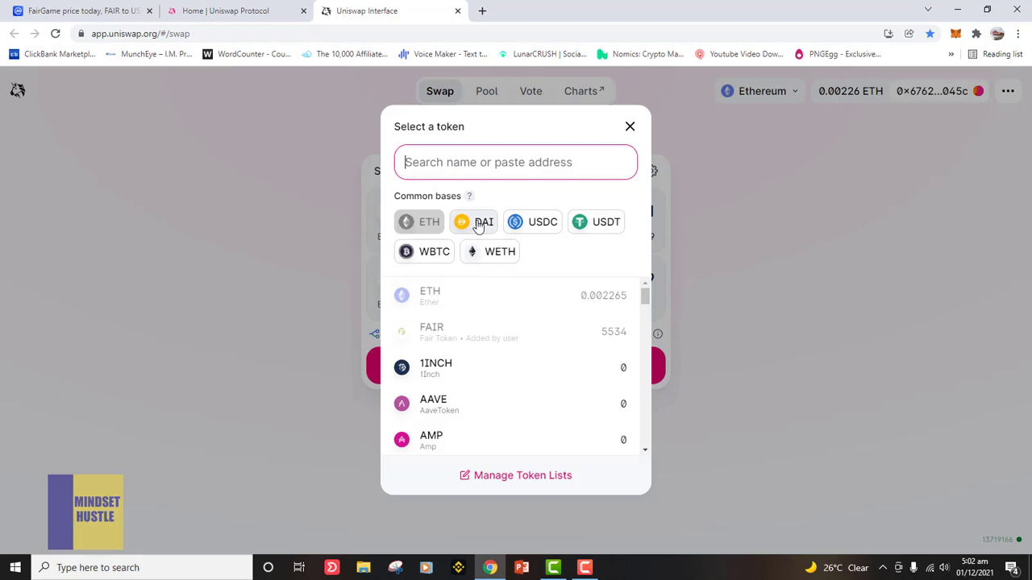
click(604, 226)
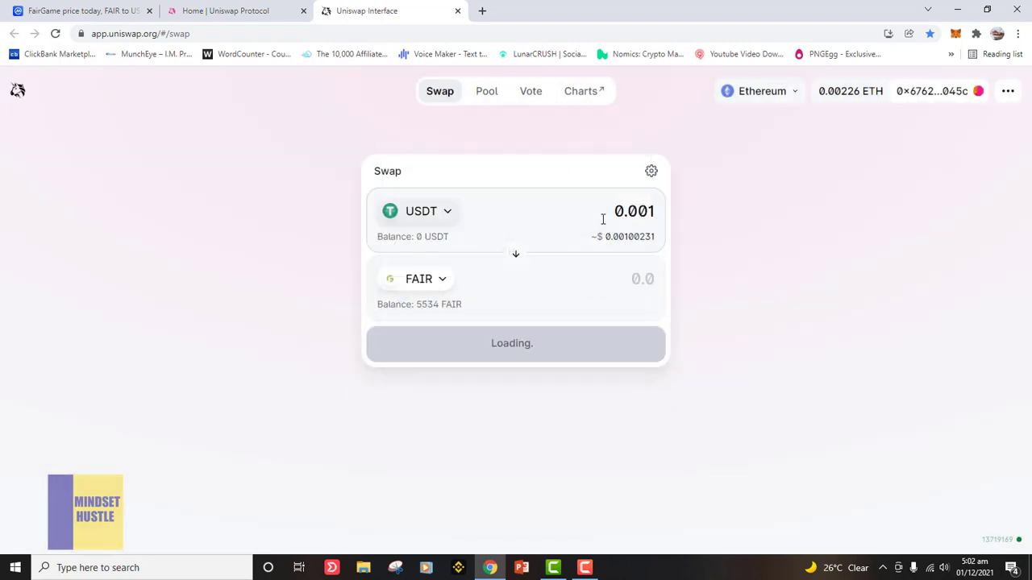
click(517, 257)
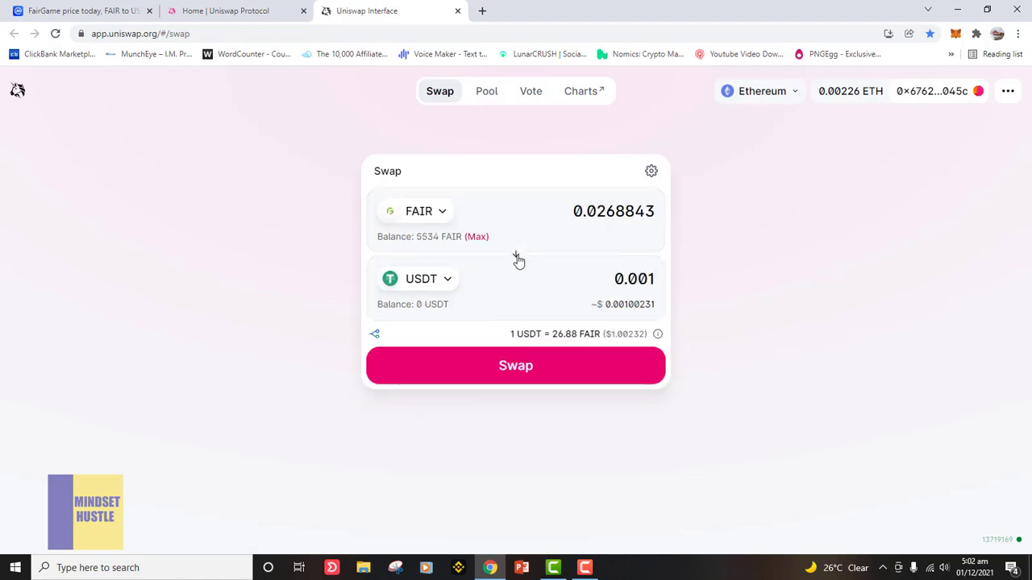
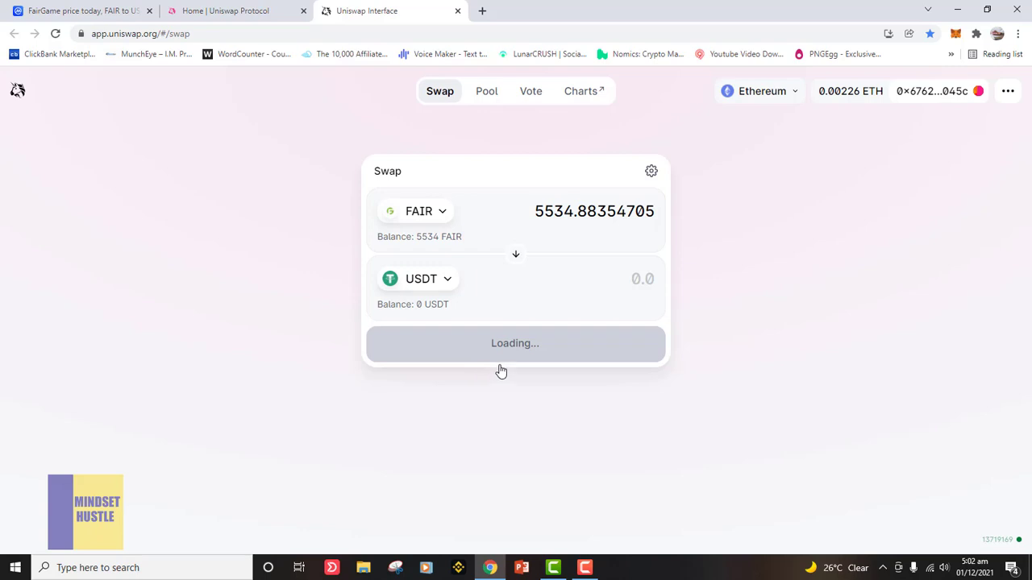
Request permission for the Uniswap Protocol to use FAIR, check the transaction fee in MetaMask, and reject the request
click(499, 370)
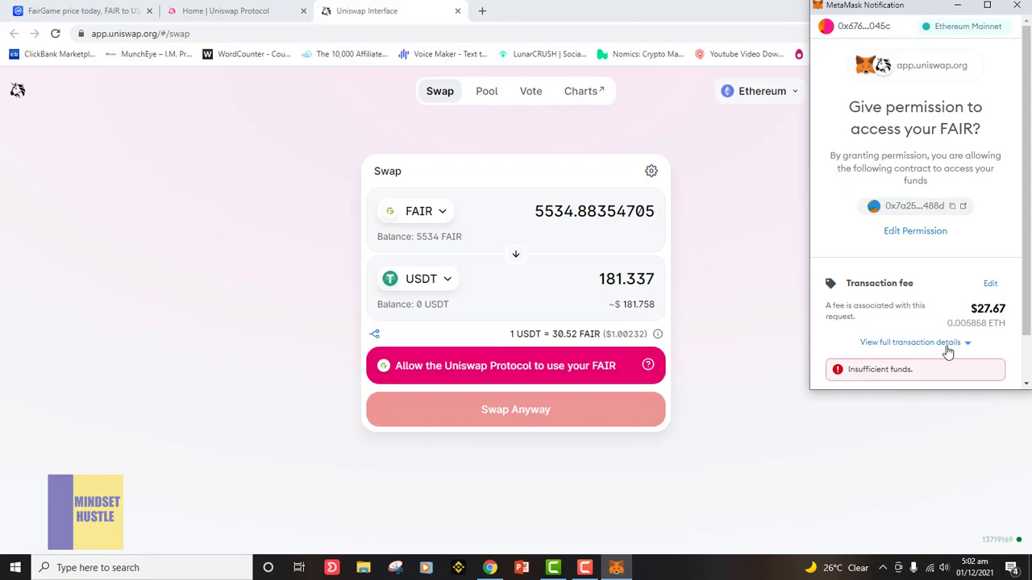
scroll(943, 335, down, 1)
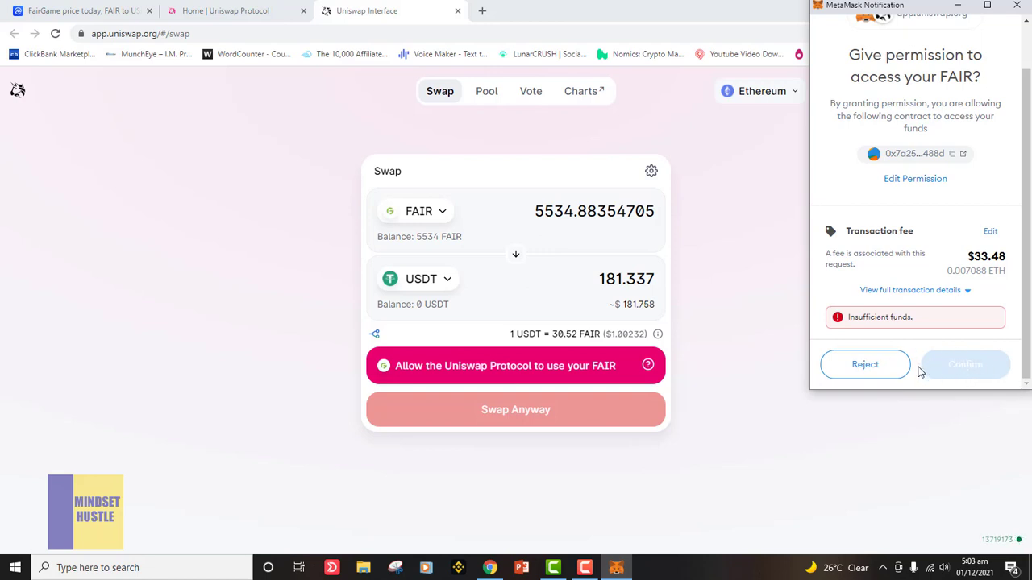
click(852, 376)
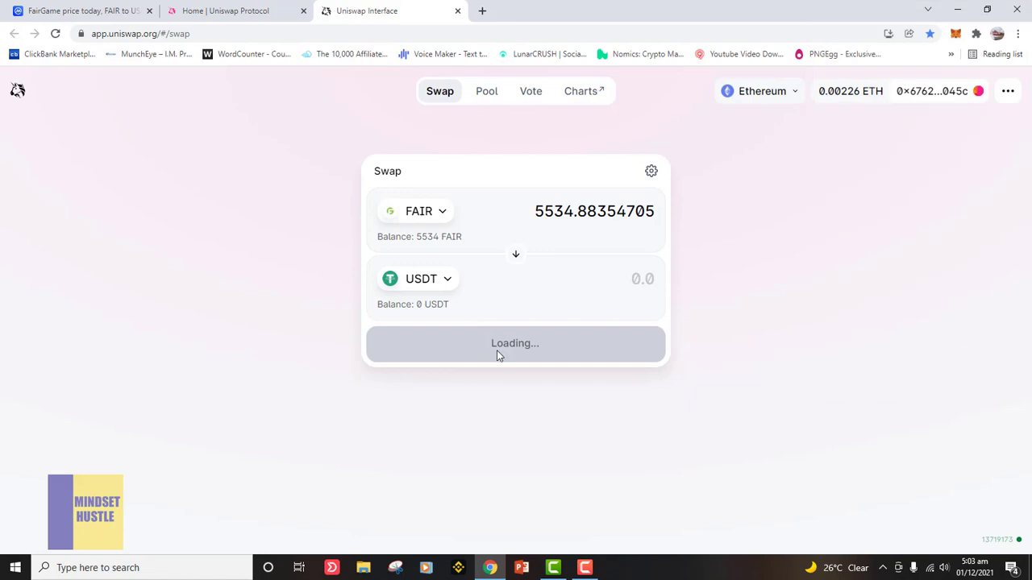